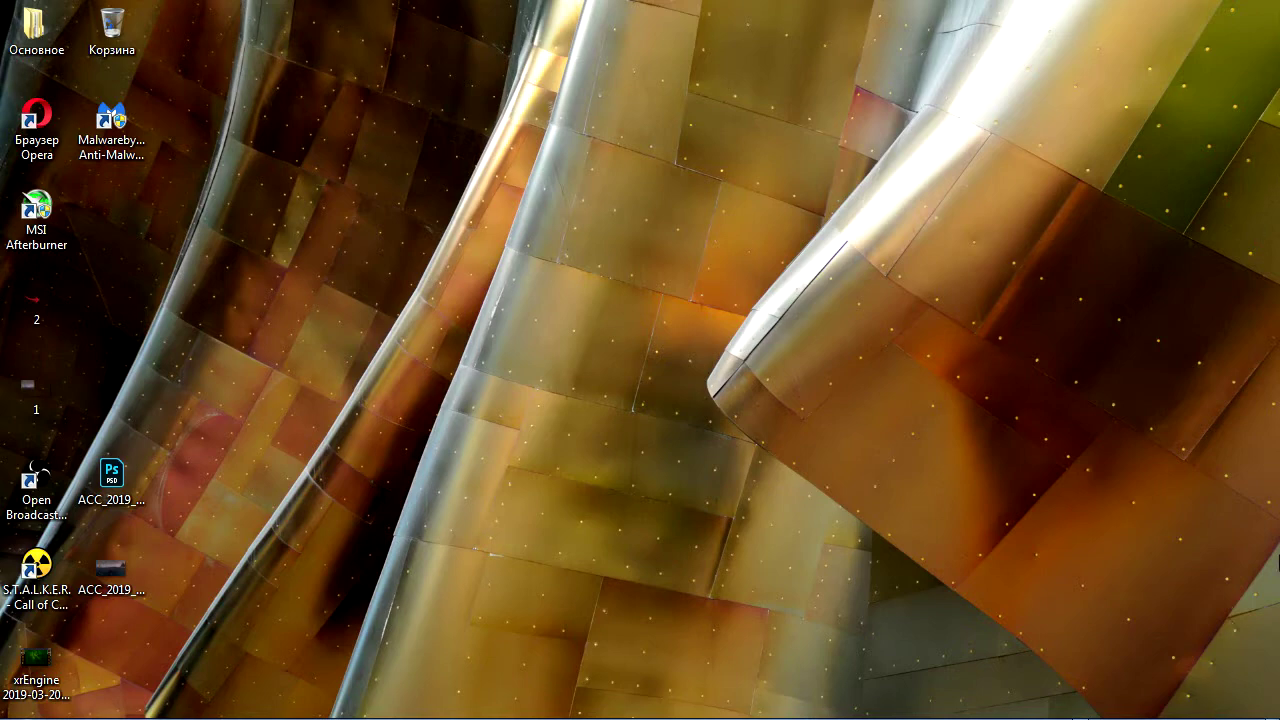
# Step: Move the MSI Afterburner shortcut to the middle of the desktop
pyautogui.moveTo(40, 214); pyautogui.dragTo(565, 400)
pyautogui.moveTo(760, 310); pyautogui.dragTo(765, 302)
pyautogui.click(971, 289)
pyautogui.moveTo(1009, 154); pyautogui.dragTo(668, 513)
pyautogui.moveTo(1110, 524); pyautogui.dragTo(237, 94)
pyautogui.click(308, 108)
pyautogui.moveTo(314, 80); pyautogui.dragTo(1171, 591)
pyautogui.moveTo(1042, 604)
pyautogui.mouseDown()
pyautogui.moveTo(417, 214)
pyautogui.moveTo(237, 69)
pyautogui.moveTo(251, 63)
pyautogui.moveTo(791, 480)
pyautogui.moveTo(1003, 609)
pyautogui.moveTo(1020, 603)
pyautogui.mouseUp()
pyautogui.click(1018, 603)
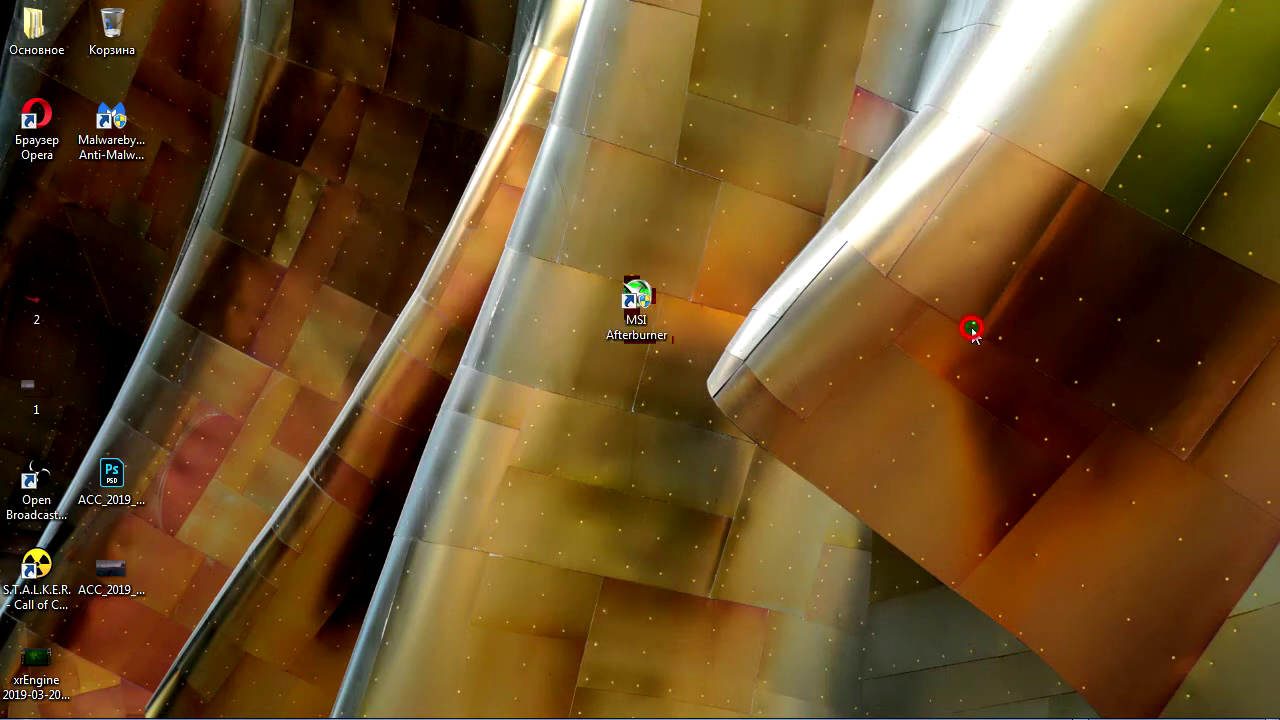
pyautogui.moveTo(1155, 705)
pyautogui.click(1150, 699)
pyautogui.click(1150, 699)
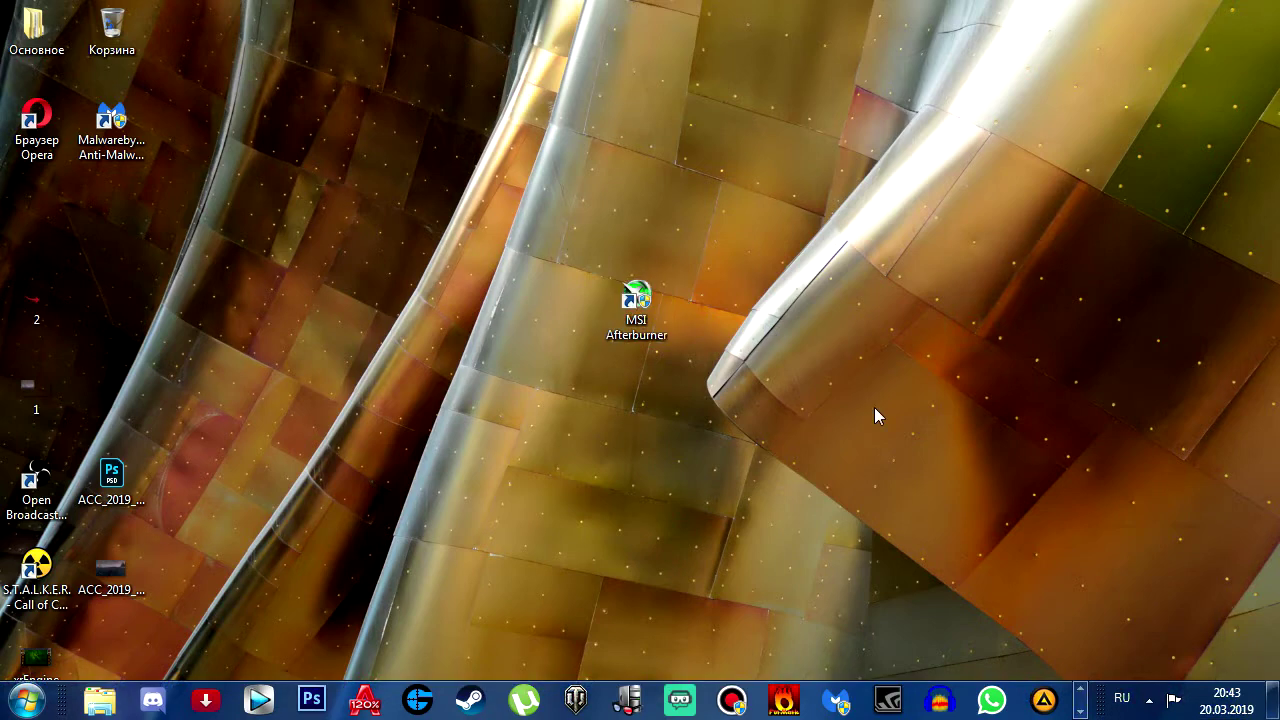
# Step: Launch MSI Afterburner and shift its window slightly on the desktop
pyautogui.click(672, 334)
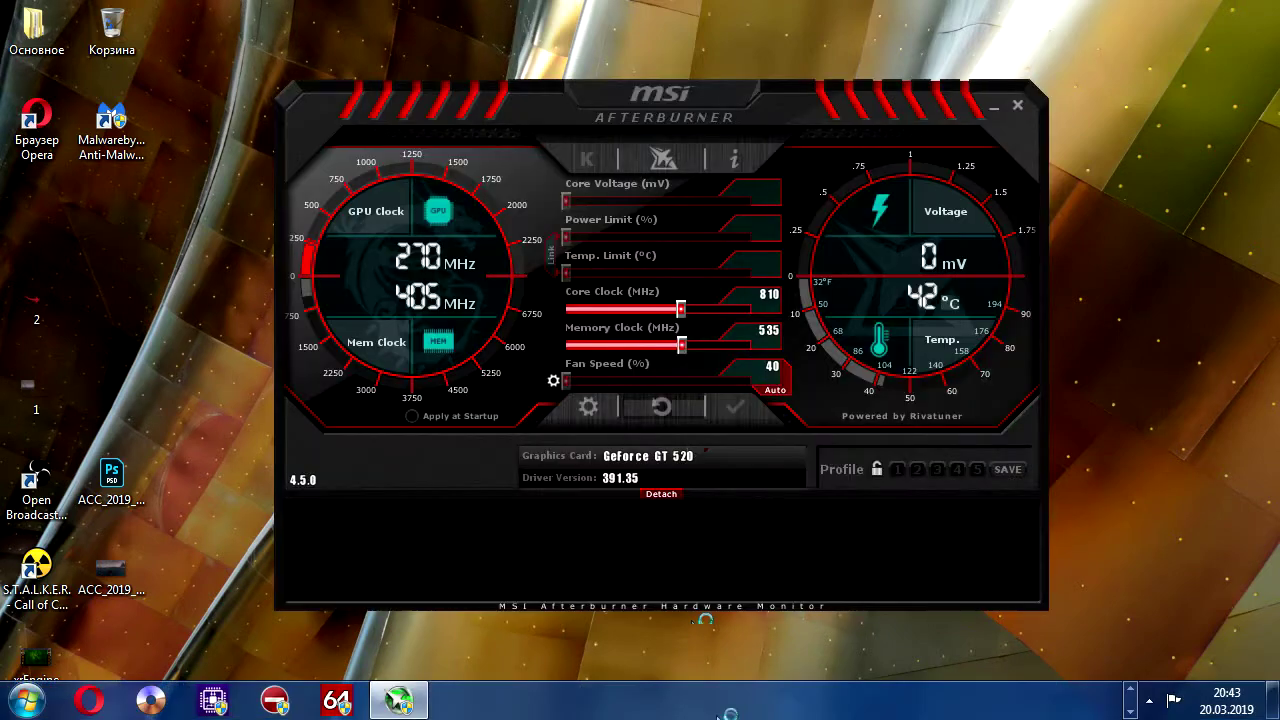
pyautogui.moveTo(831, 106); pyautogui.dragTo(846, 103)
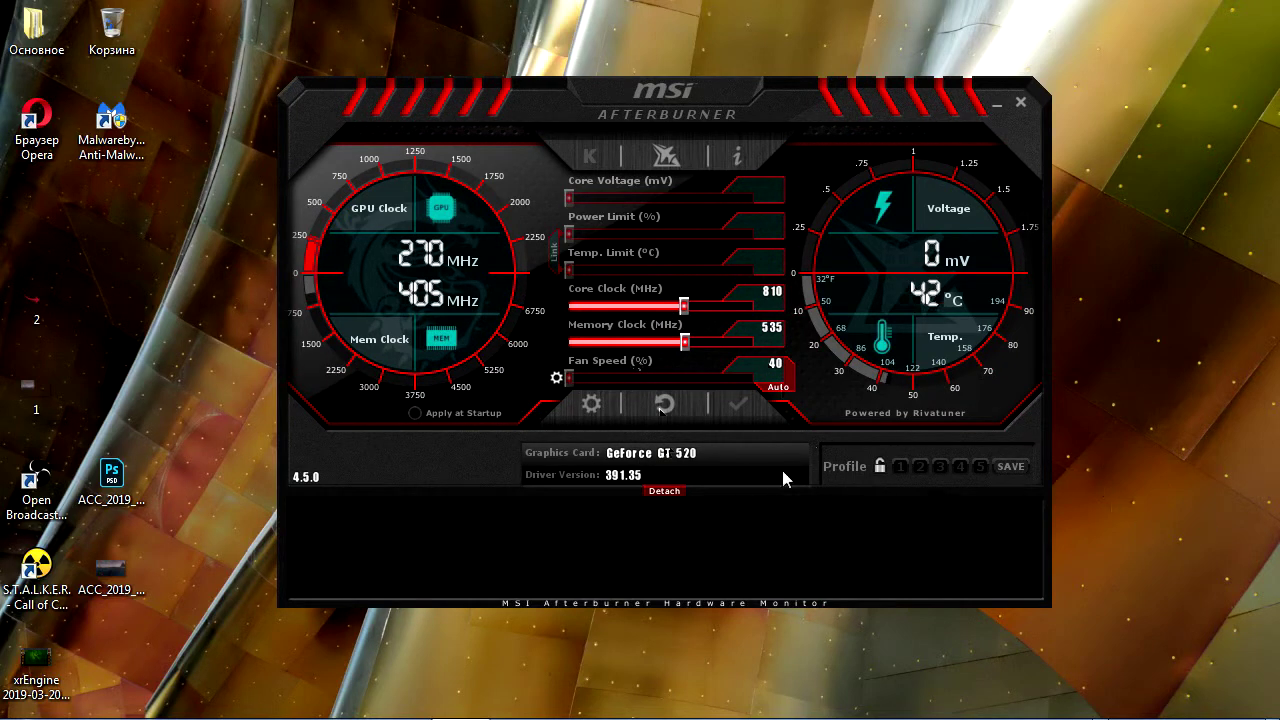
pyautogui.click(591, 403)
pyautogui.click(692, 42)
pyautogui.click(692, 42)
pyautogui.click(692, 42)
pyautogui.click(692, 42)
pyautogui.click(692, 42)
pyautogui.click(688, 8)
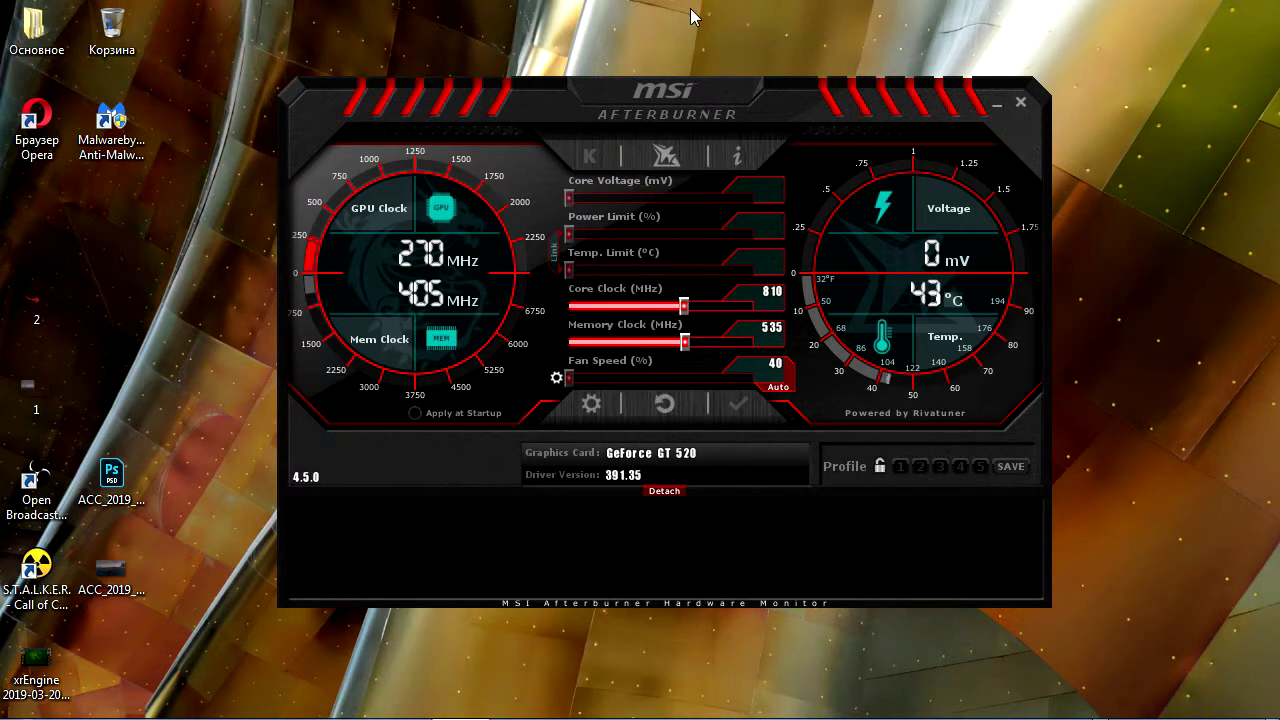
# Step: In the Afterburner monitoring settings, activate the "Температура ГП" graph and keep it shown in the on-screen display
pyautogui.click(600, 403)
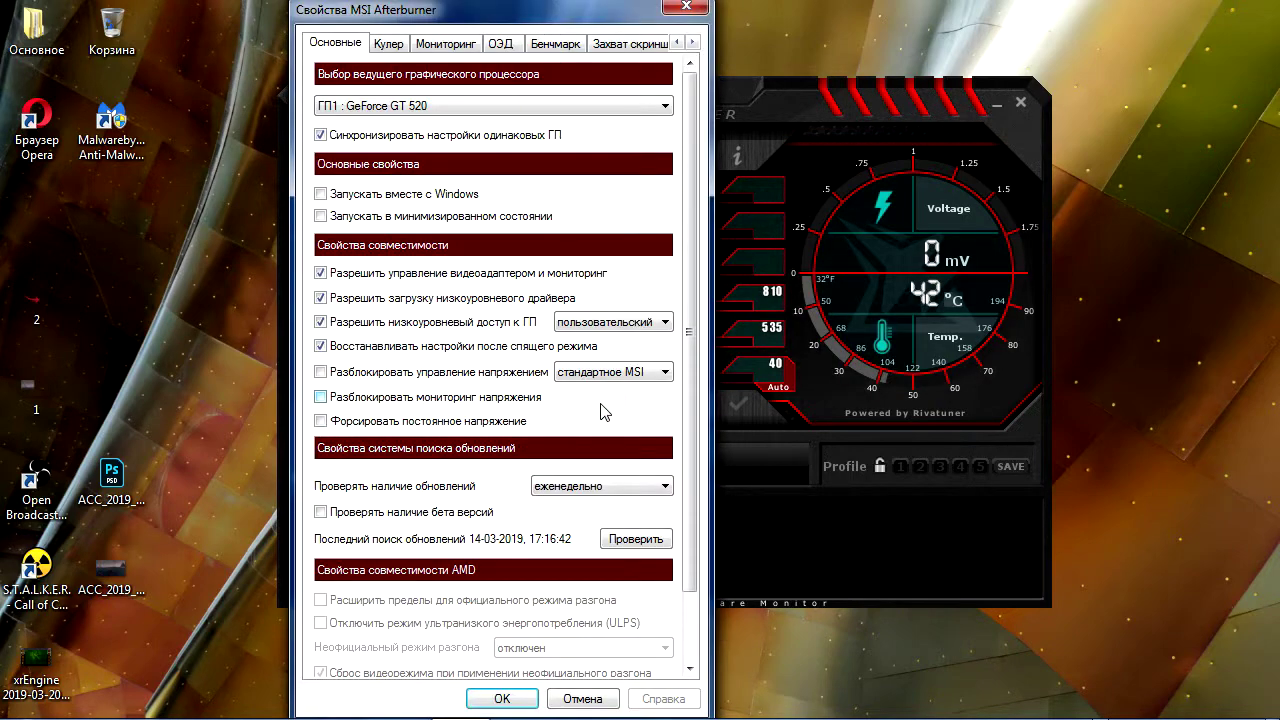
pyautogui.click(446, 44)
pyautogui.moveTo(478, 16); pyautogui.dragTo(443, 20)
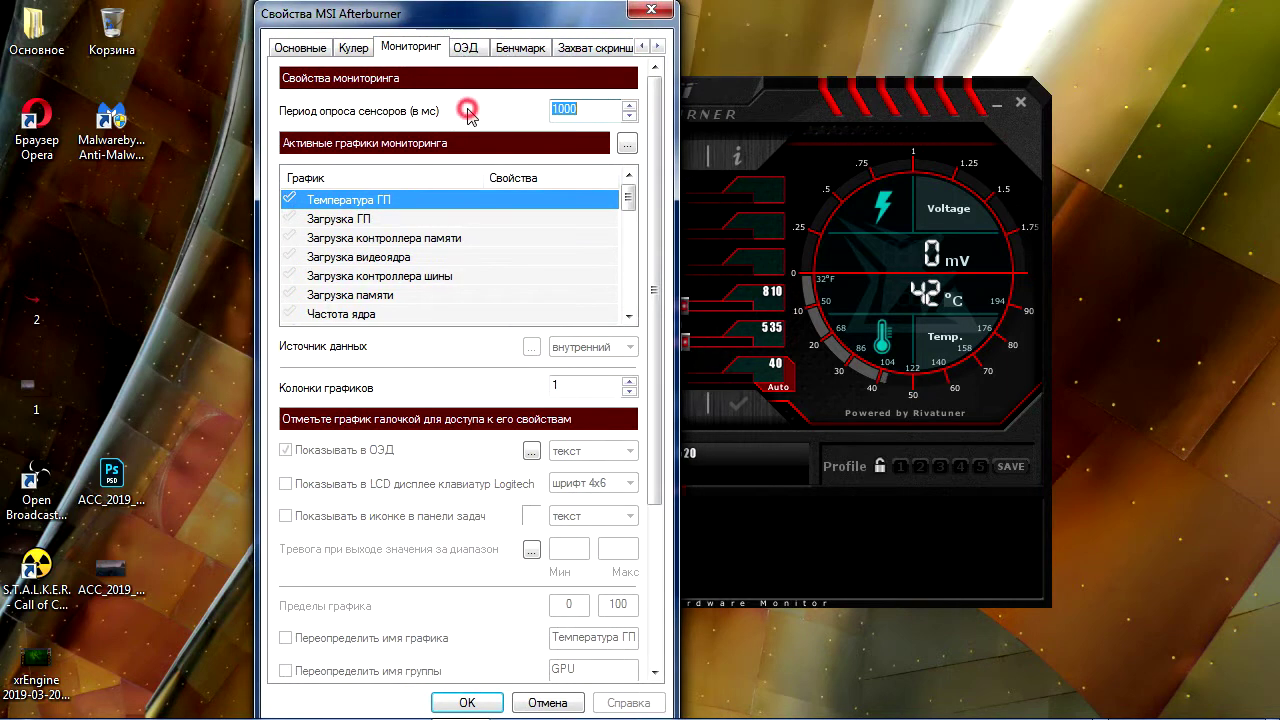
pyautogui.click(630, 200)
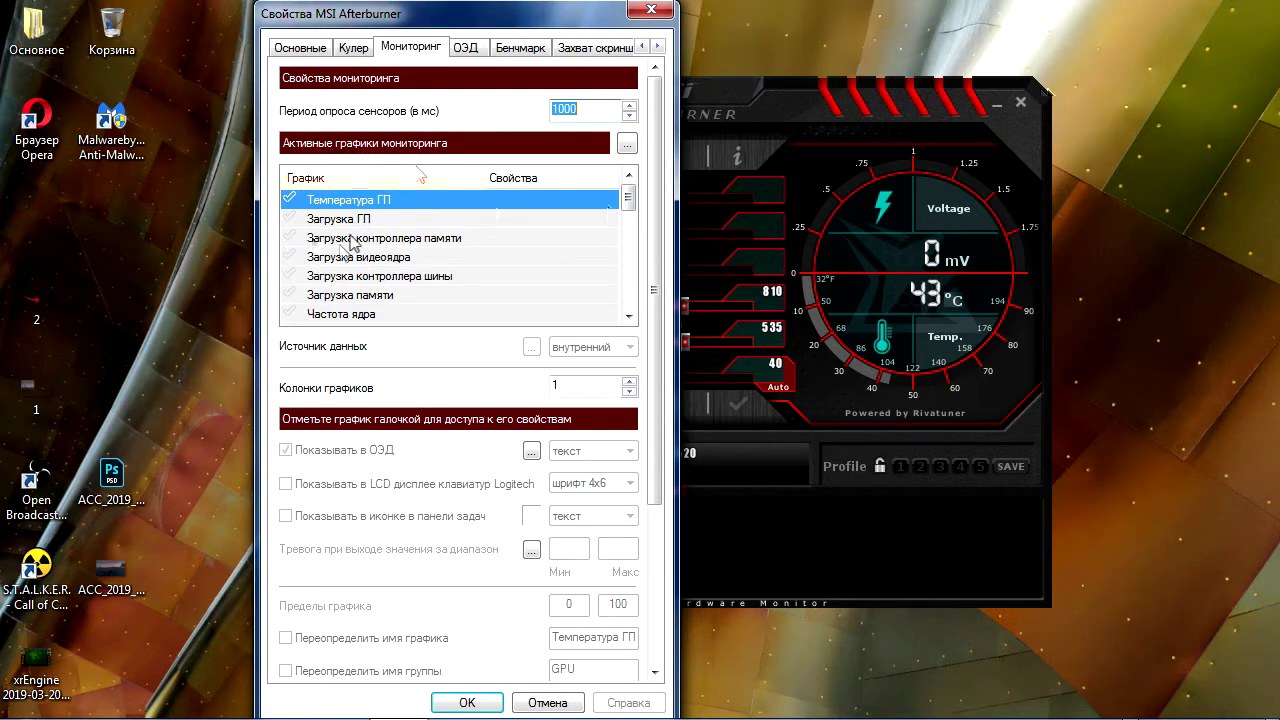
pyautogui.click(289, 200)
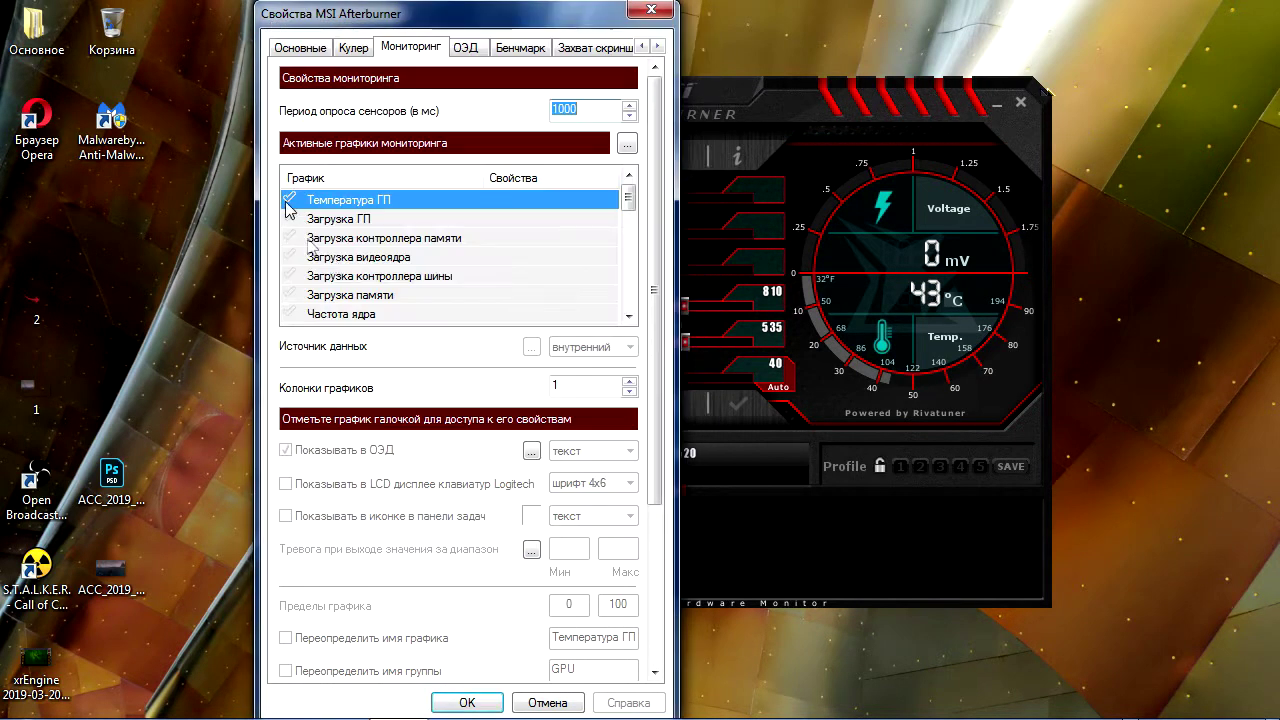
pyautogui.click(527, 185)
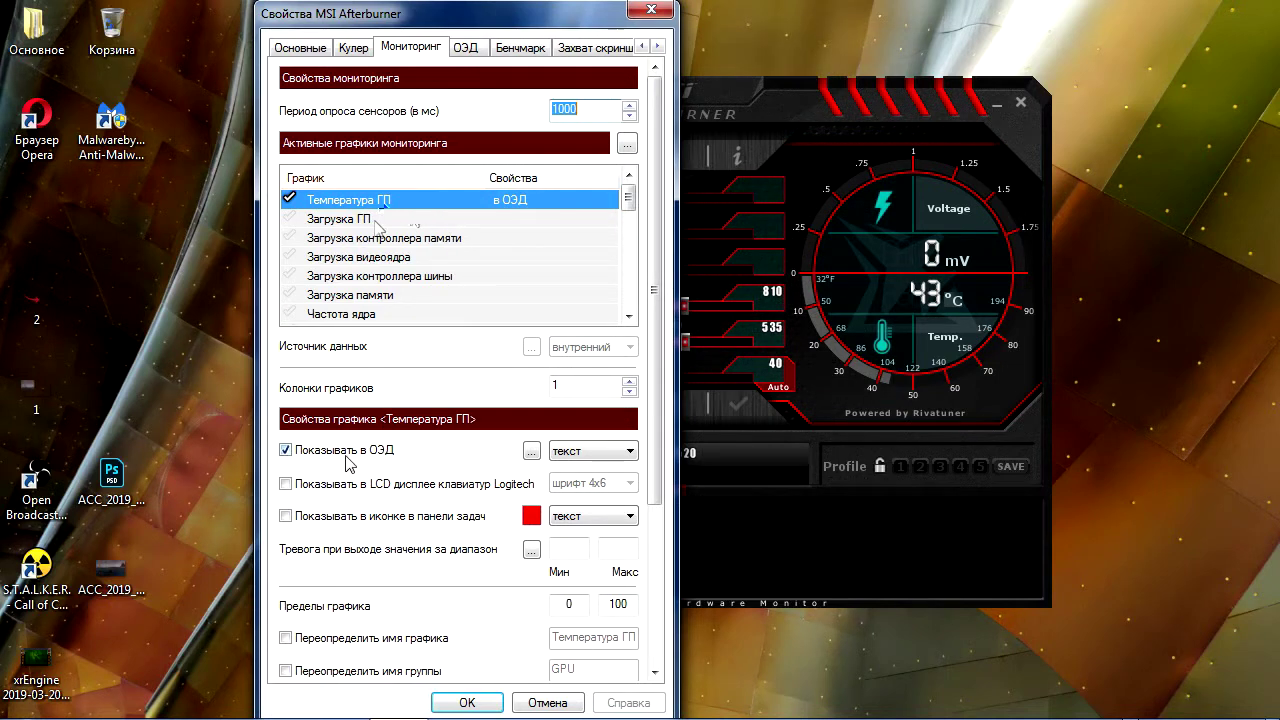
pyautogui.click(286, 452)
pyautogui.click(287, 453)
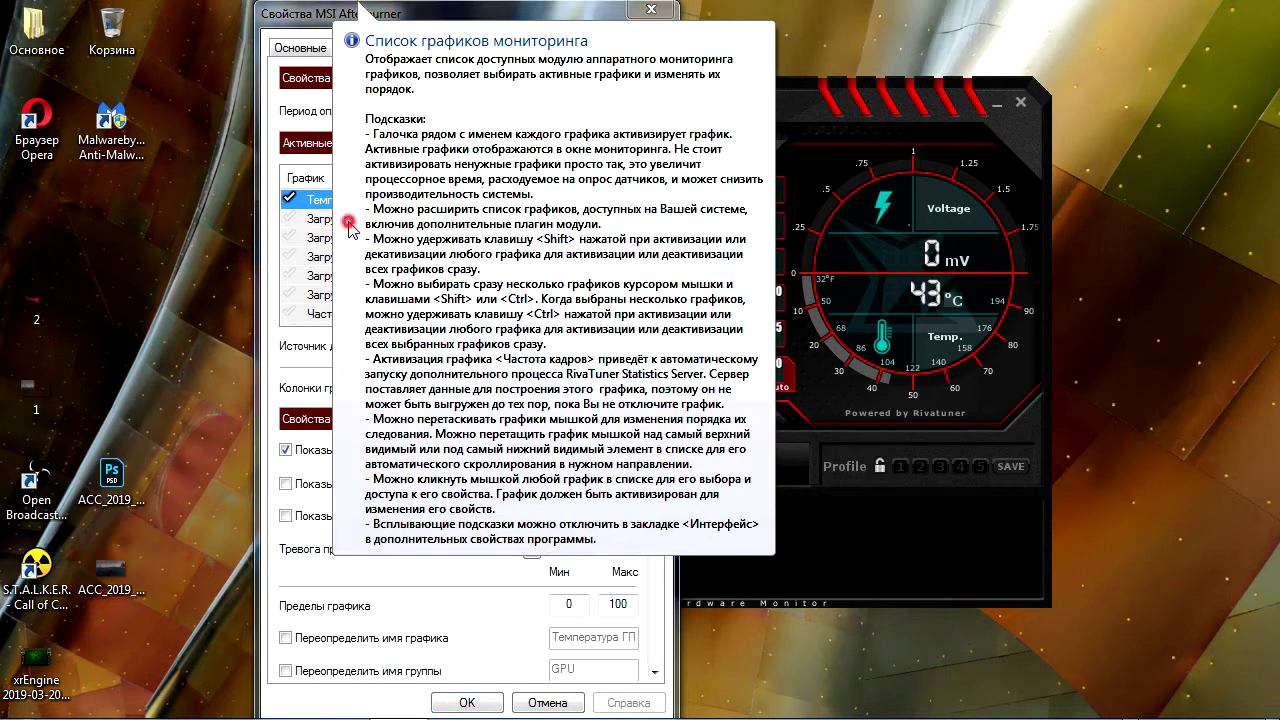
# Step: Activate the "Загрузка ГП" graph and keep "Показывать в ОЭД" enabled for it
pyautogui.click(289, 218)
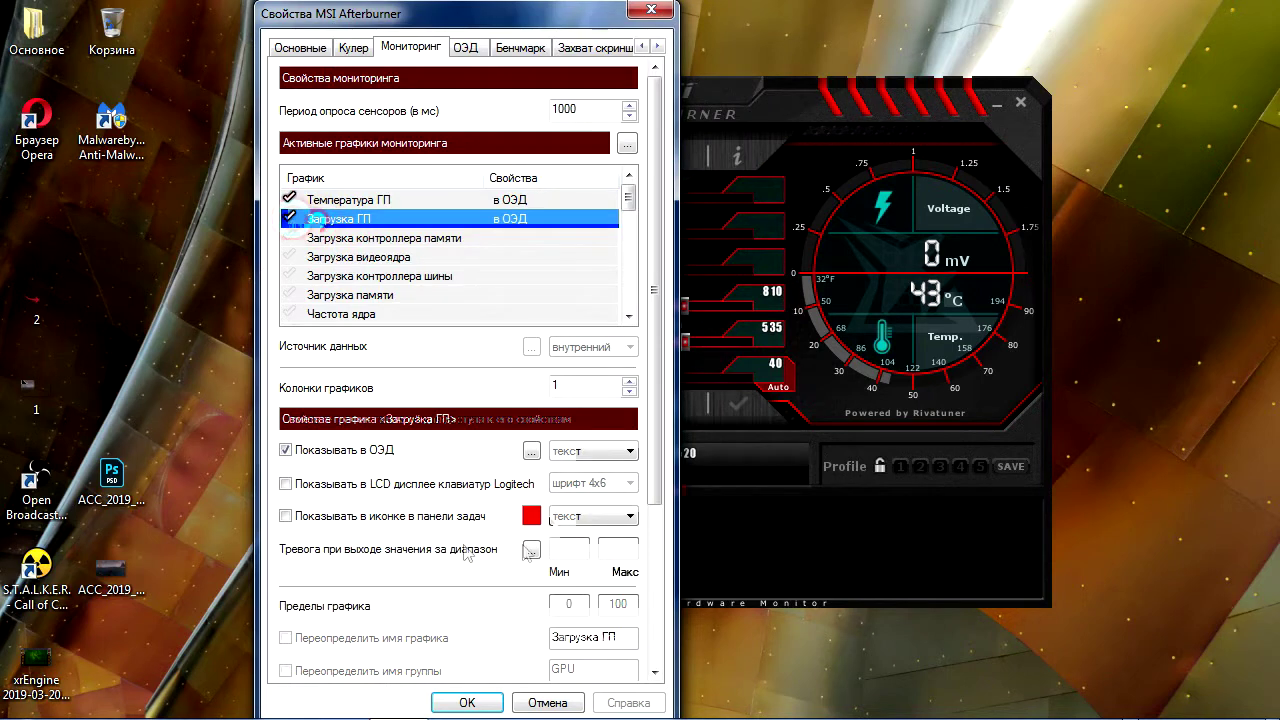
pyautogui.click(292, 458)
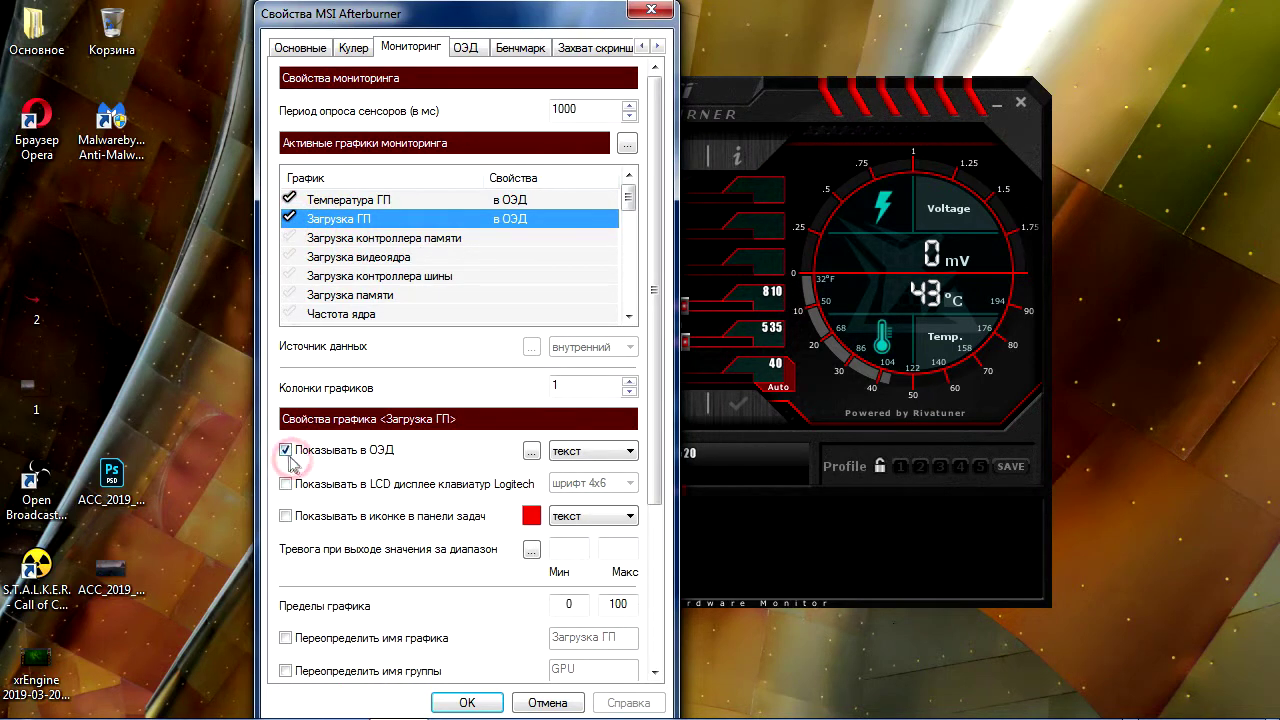
pyautogui.click(288, 453)
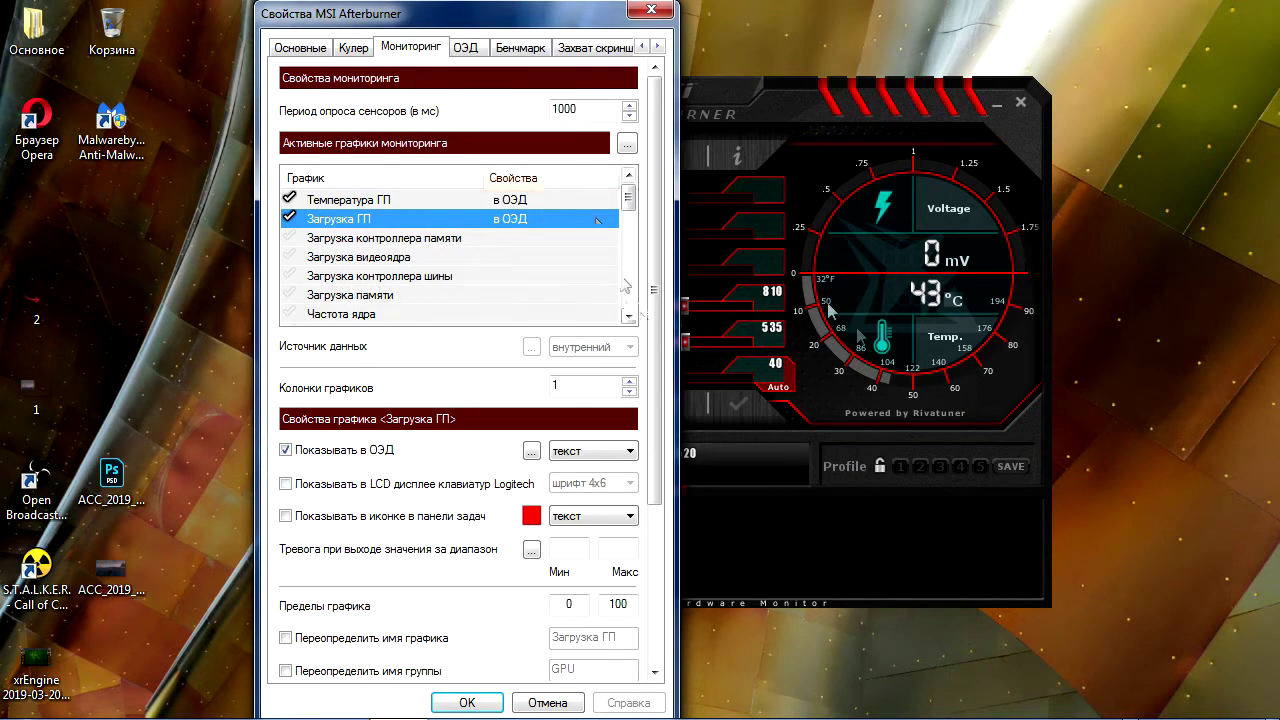
# Step: Activate the "Температура ЦП1" graph with on-screen display in the monitoring graph list
pyautogui.click(628, 316)
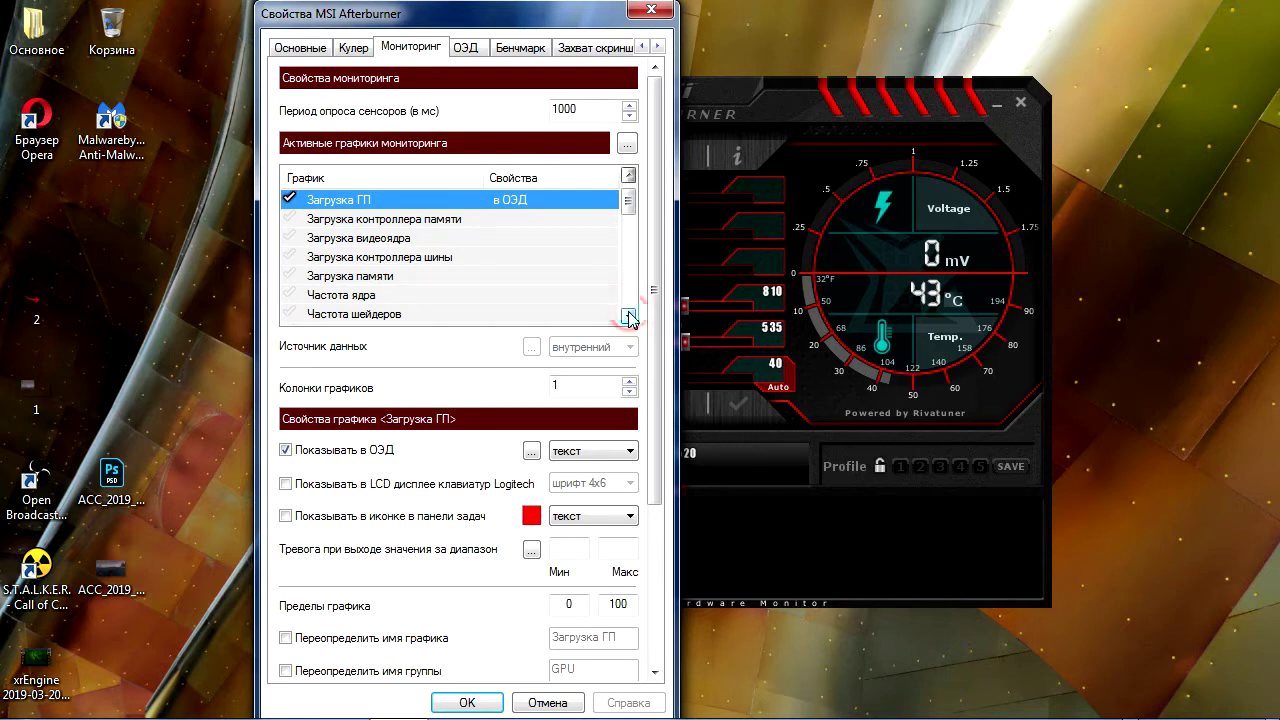
pyautogui.click(628, 316)
pyautogui.click(628, 316)
pyautogui.click(628, 316)
pyautogui.click(628, 316)
pyautogui.click(628, 316)
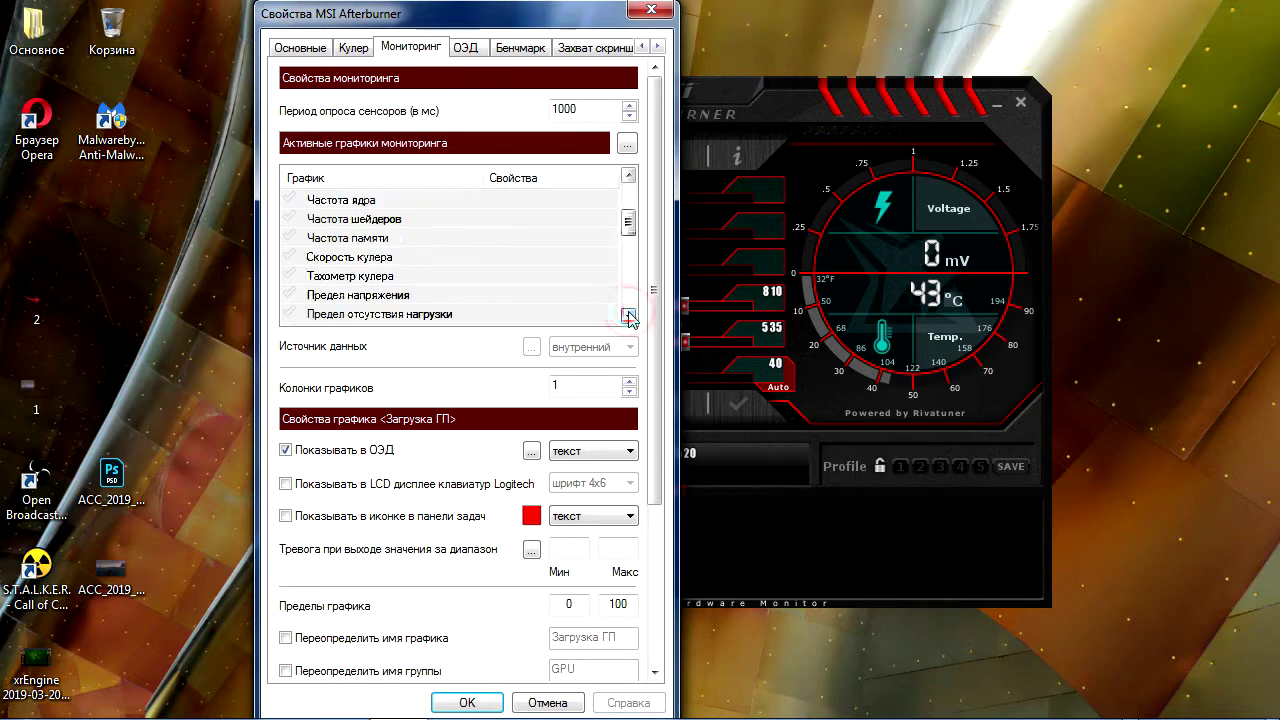
pyautogui.click(628, 316)
pyautogui.click(628, 316)
pyautogui.click(628, 316)
pyautogui.click(628, 316)
pyautogui.click(628, 316)
pyautogui.click(628, 316)
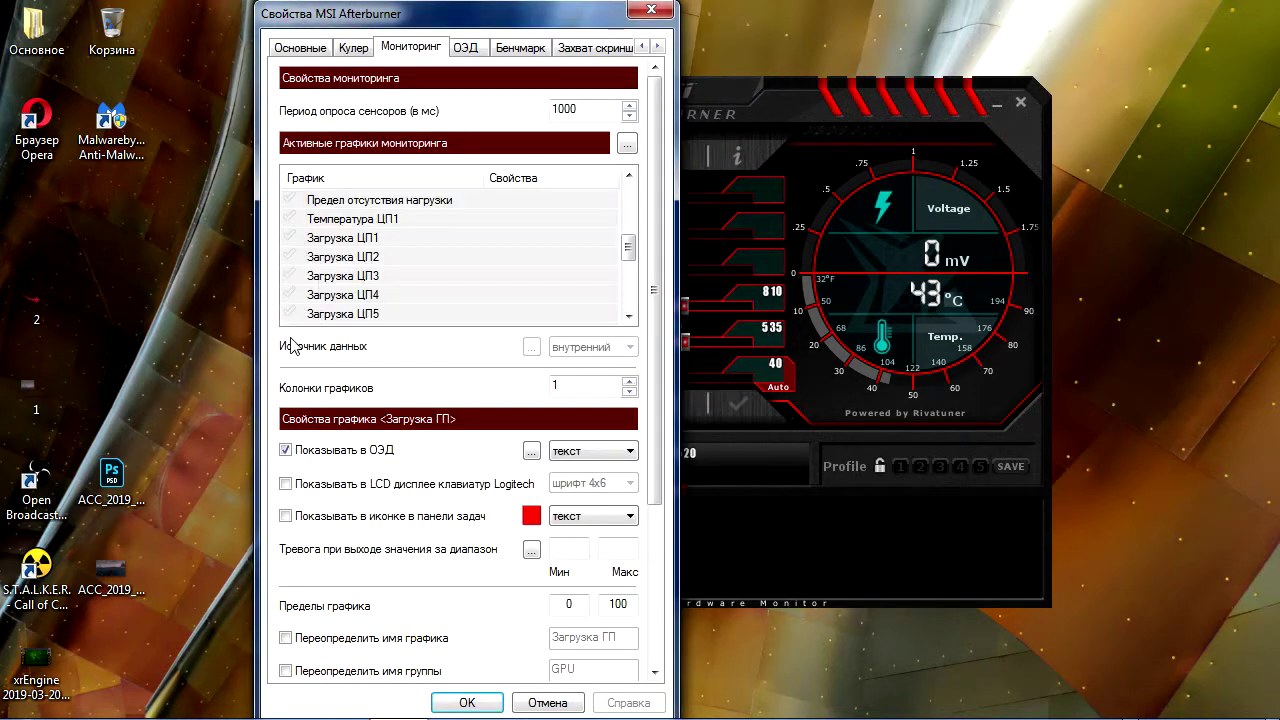
pyautogui.click(286, 219)
pyautogui.click(464, 218)
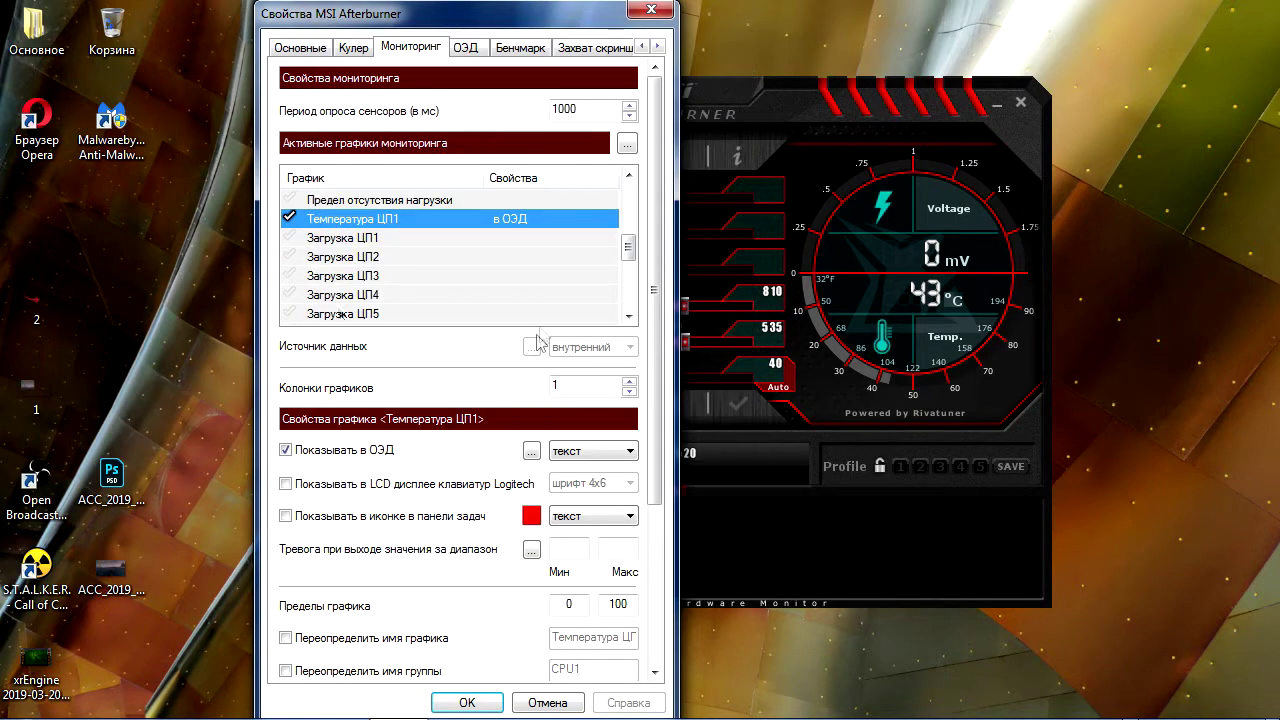
# Step: Activate the per-core CPU load graphs from "Загрузка ЦП1" through "Загрузка ЦП6"
pyautogui.click(289, 237)
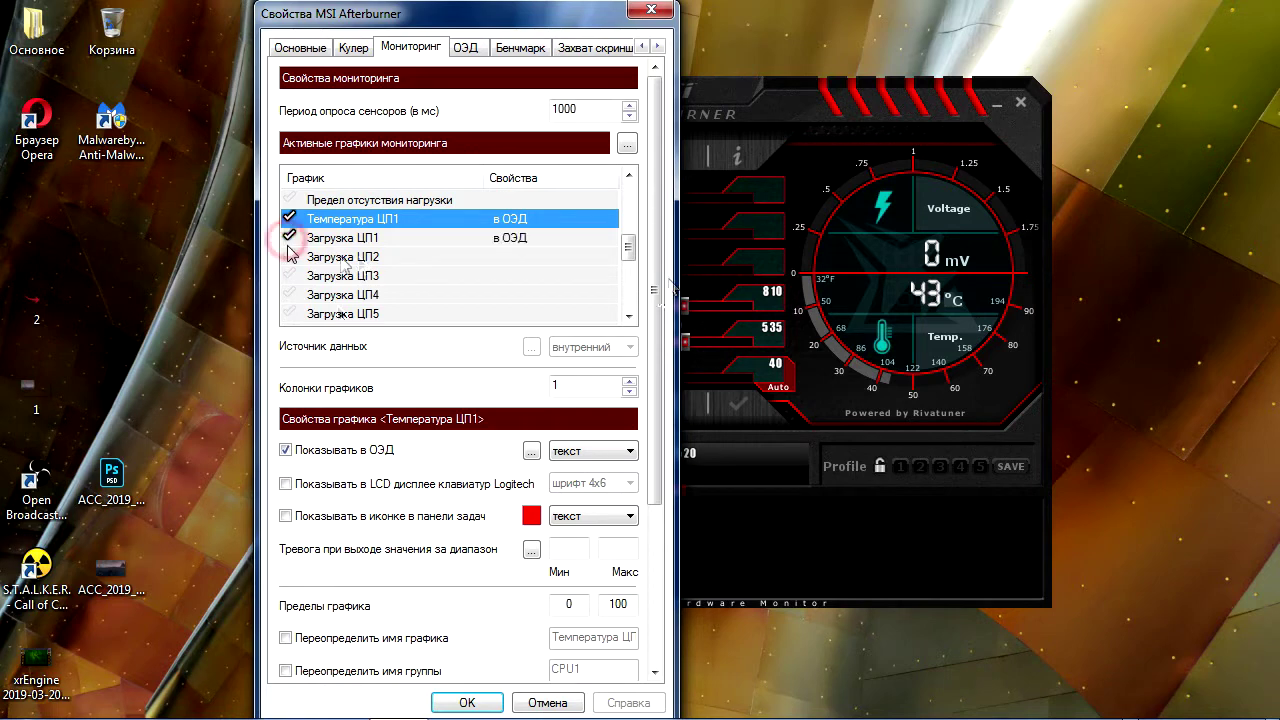
pyautogui.click(289, 256)
pyautogui.click(289, 275)
pyautogui.click(289, 294)
pyautogui.click(289, 313)
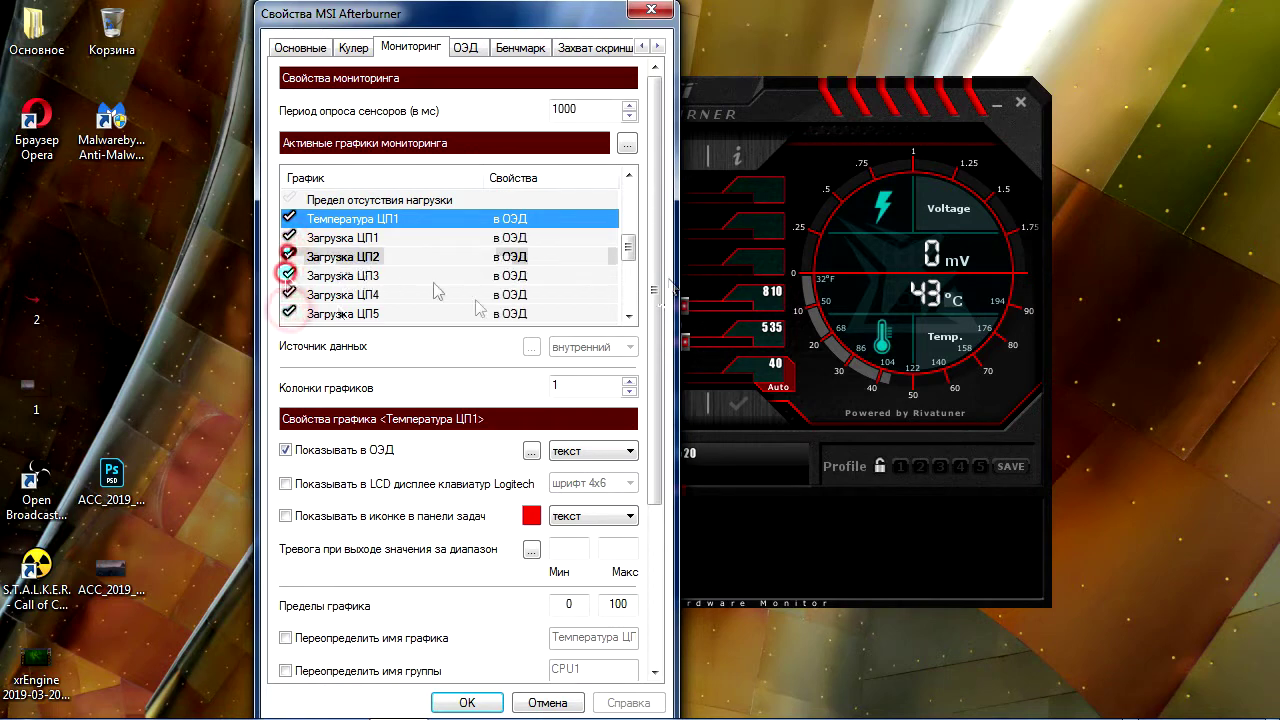
pyautogui.click(629, 316)
pyautogui.click(289, 313)
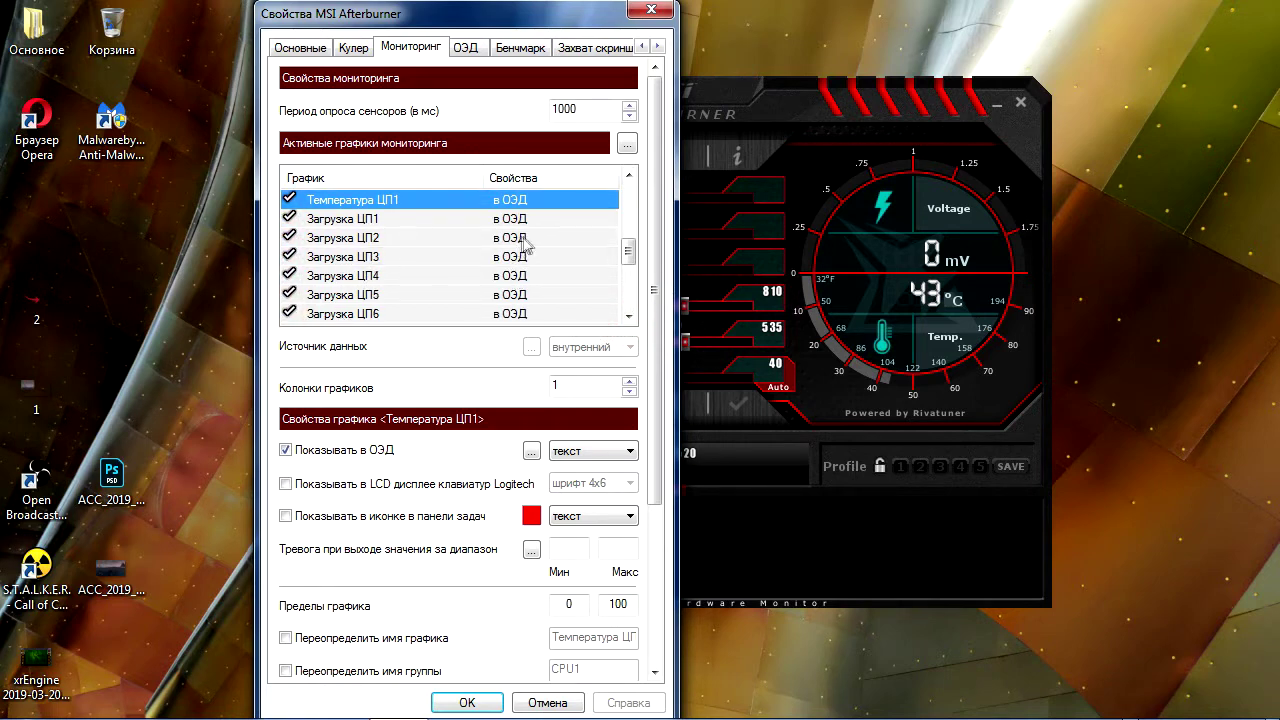
# Step: Activate the overall CPU load graph "Загрузка ЦП" in the monitoring graph list
pyautogui.click(629, 316)
pyautogui.click(629, 316)
pyautogui.click(629, 316)
pyautogui.click(629, 316)
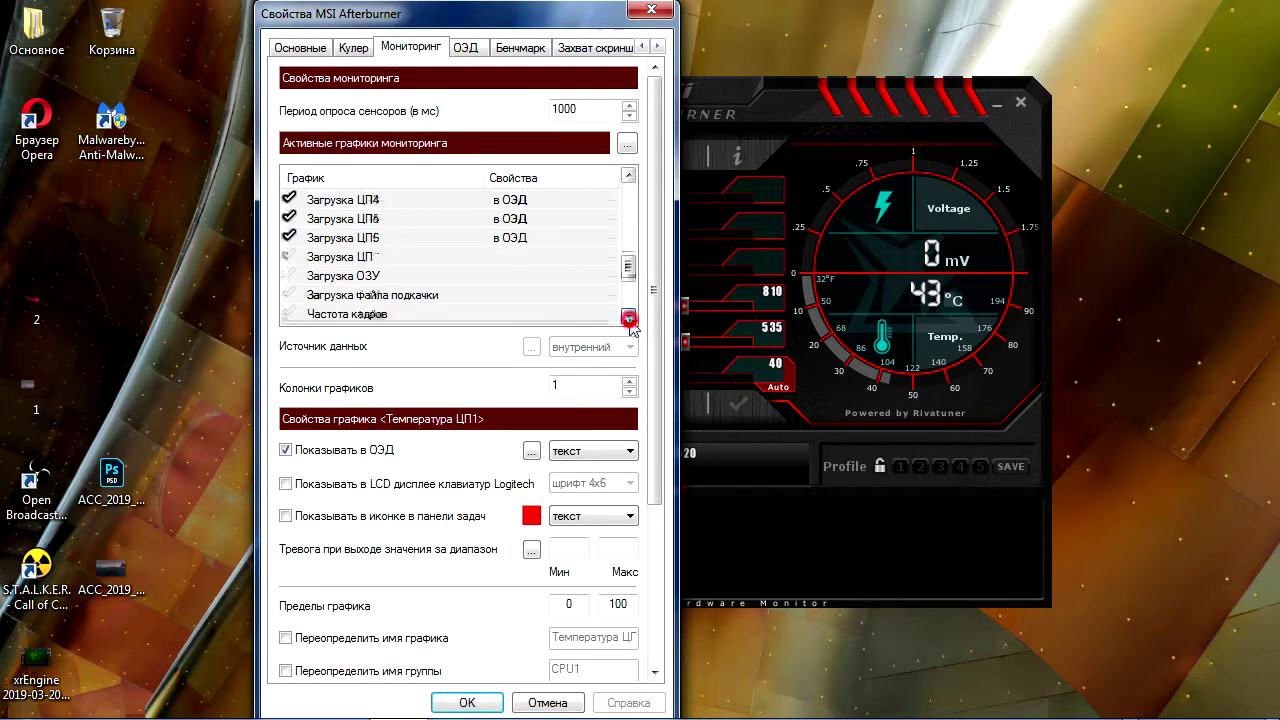
pyautogui.click(629, 316)
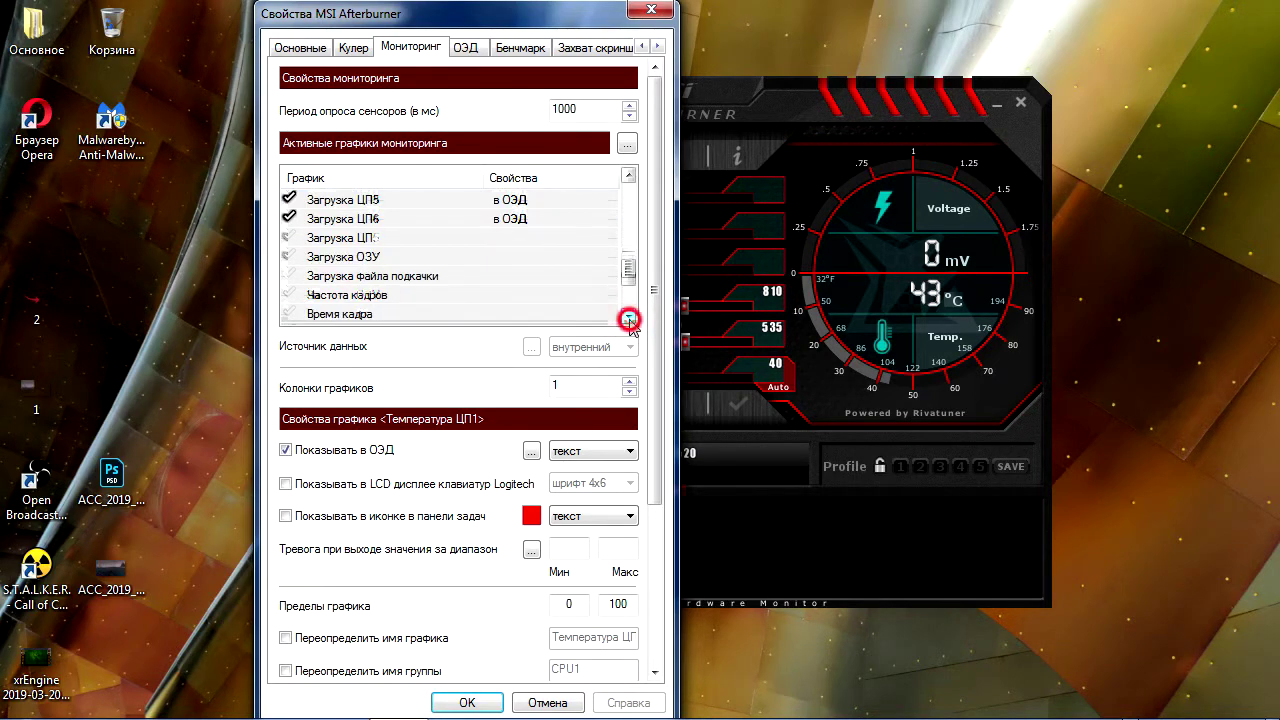
pyautogui.click(289, 237)
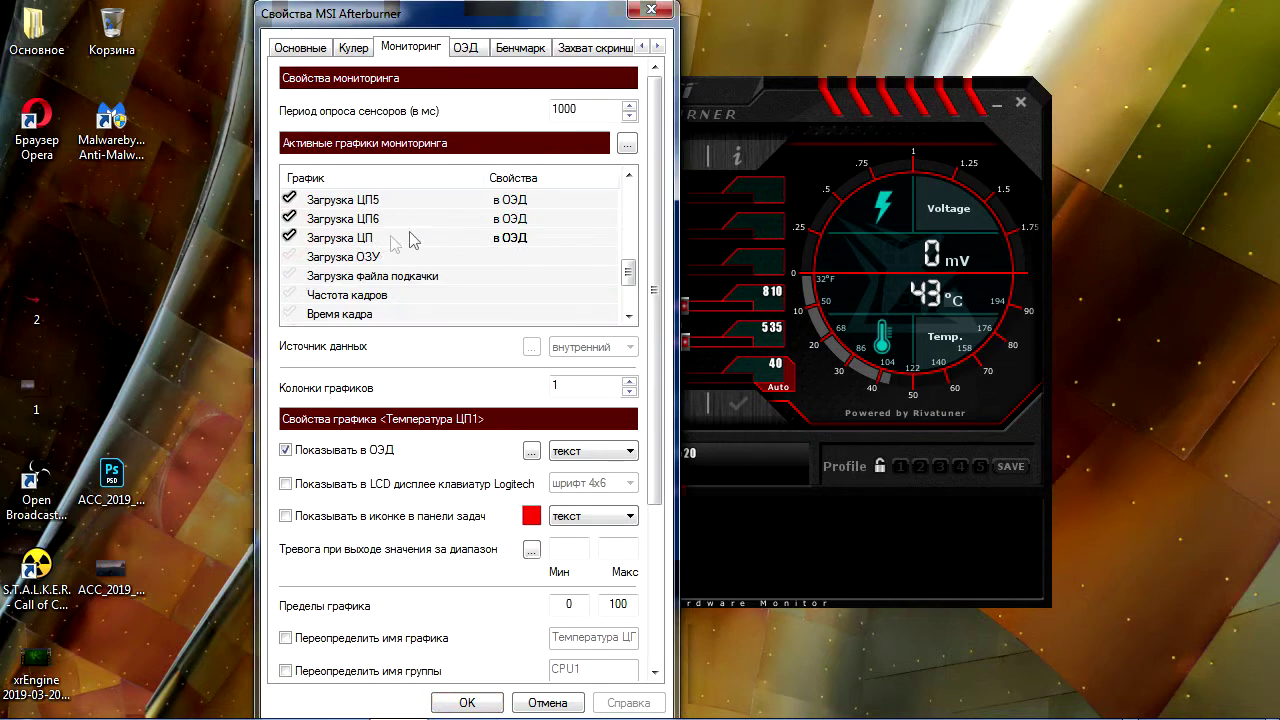
# Step: Activate the "Частота кадров" and "Время кадра" graphs in the monitoring graph list
pyautogui.click(629, 316)
pyautogui.click(629, 316)
pyautogui.click(290, 257)
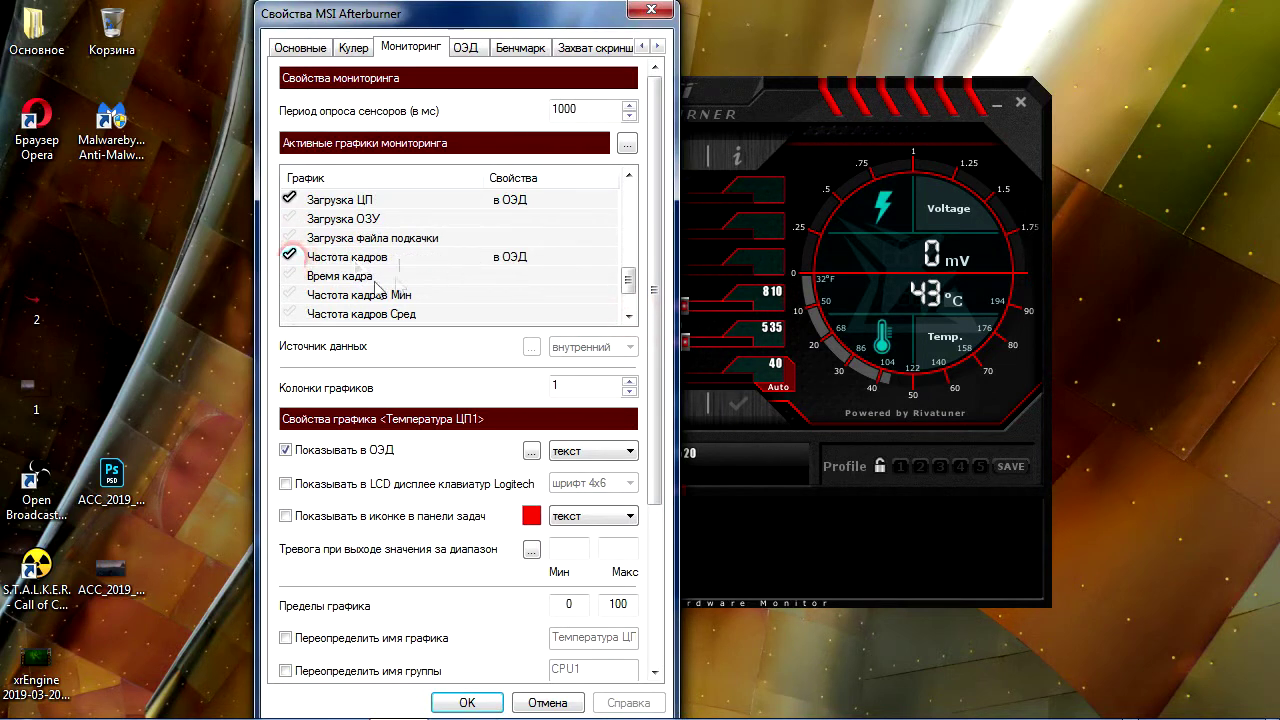
pyautogui.click(289, 279)
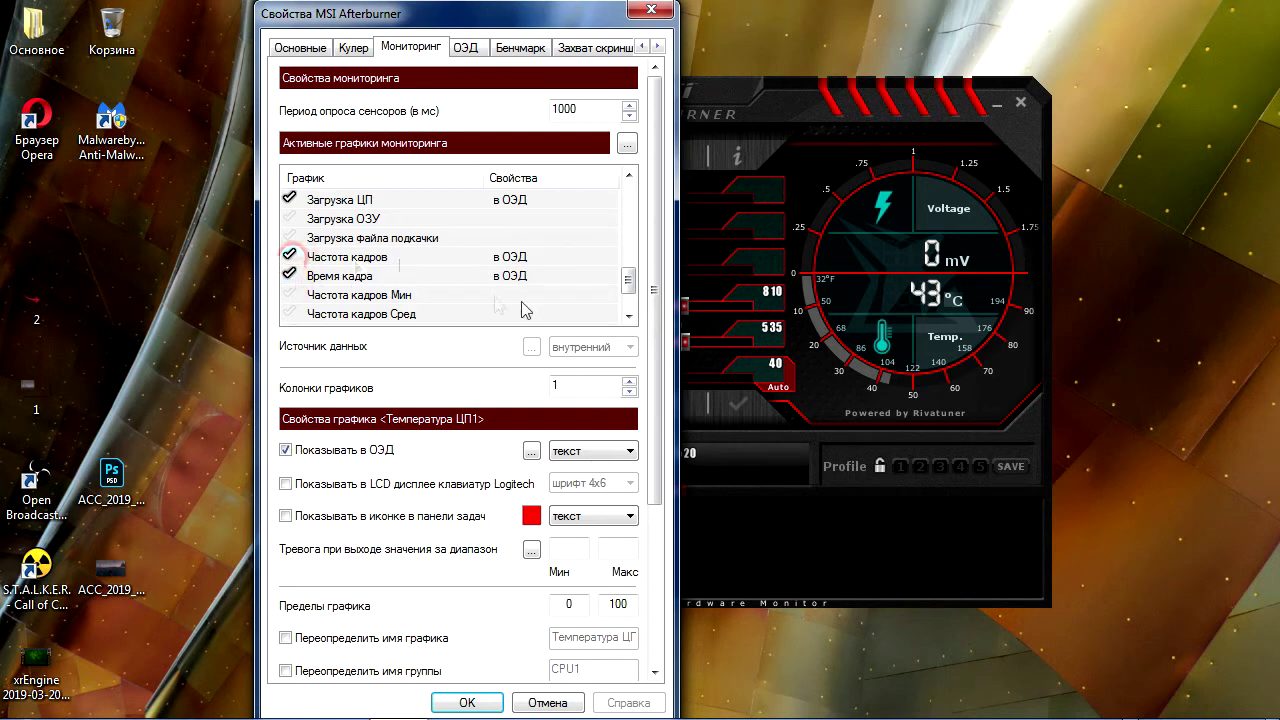
# Step: Check the remaining monitoring graphs, accept the Afterburner properties, and close the main Afterburner window
pyautogui.click(628, 317)
pyautogui.click(628, 317)
pyautogui.click(628, 317)
pyautogui.moveTo(628, 291); pyautogui.dragTo(664, 258)
pyautogui.click(449, 695)
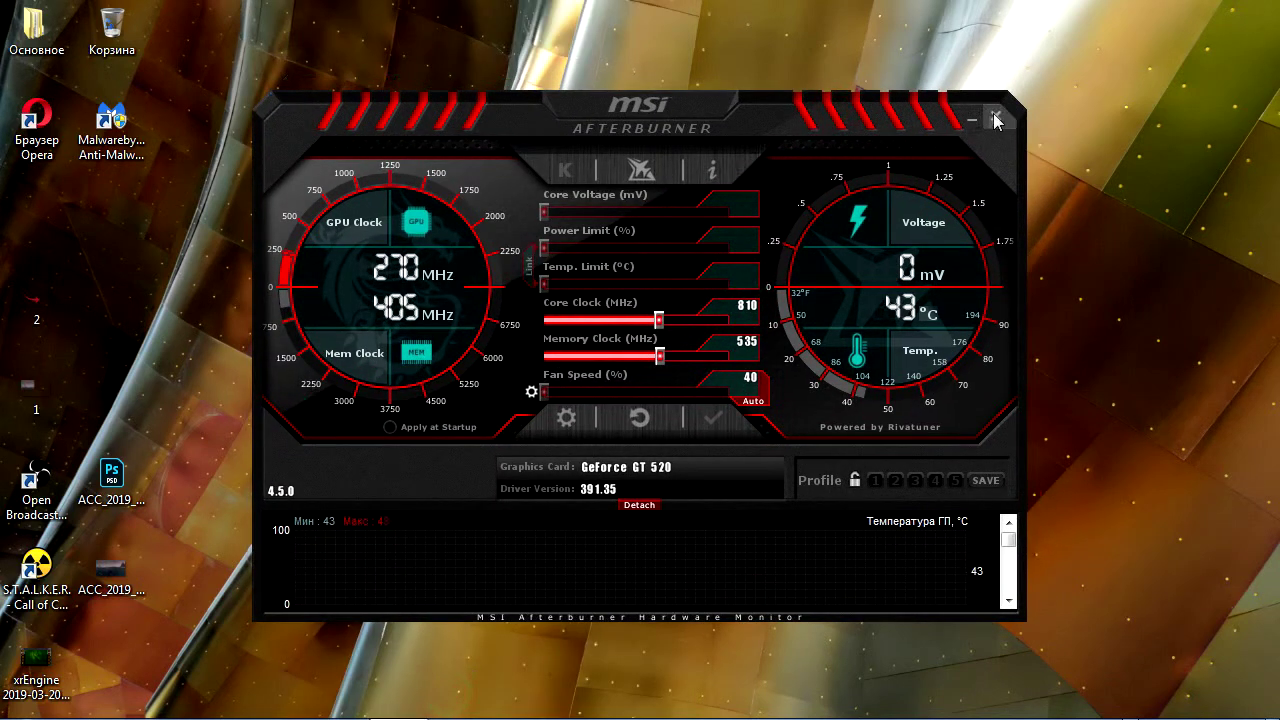
pyautogui.click(992, 117)
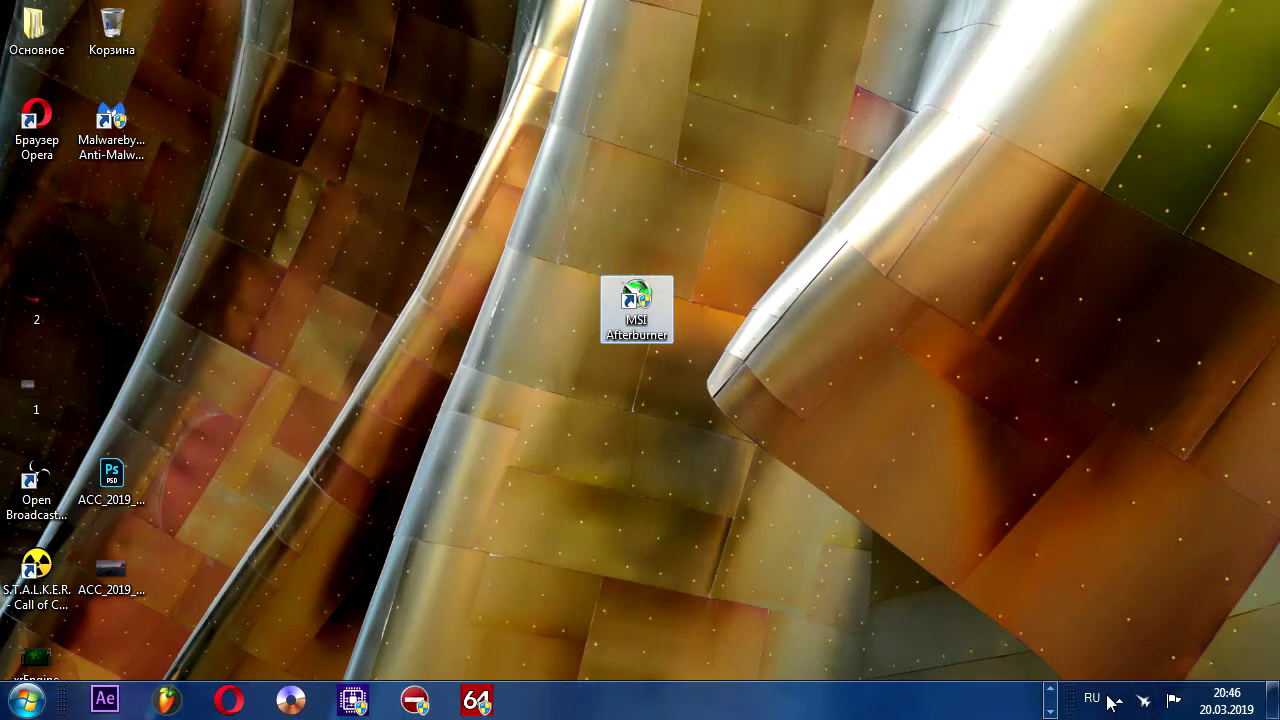
# Step: Switch to RivaTuner Statistics Server from the hidden system tray programs
pyautogui.click(1150, 704)
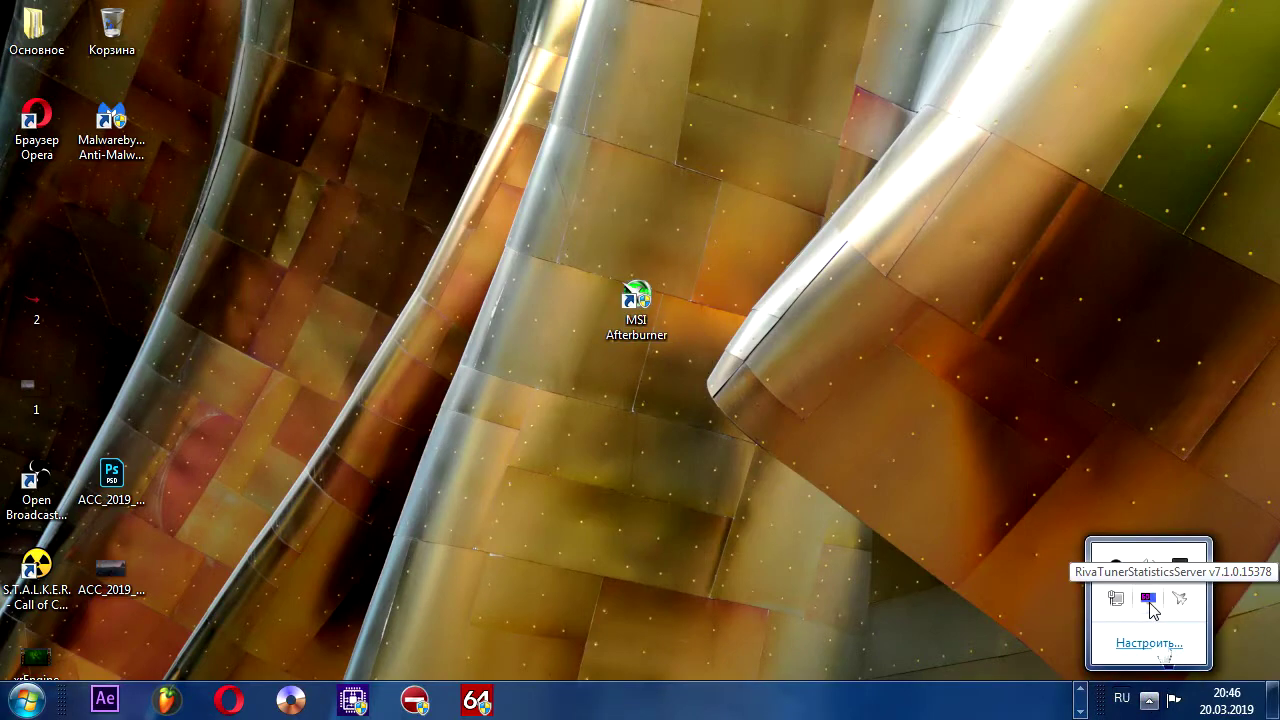
pyautogui.click(1149, 600)
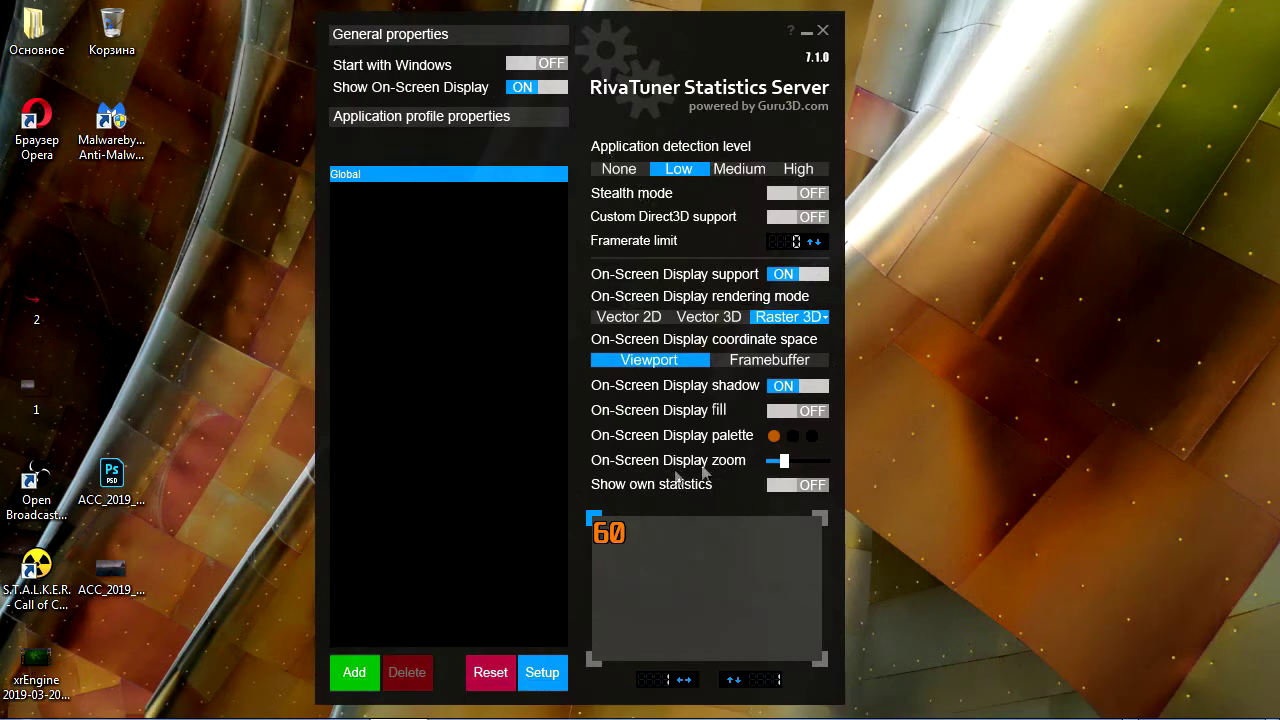
# Step: Try out the on-screen display's zoom and text position in the preview, and minimize RivaTuner Statistics Server
pyautogui.moveTo(786, 462)
pyautogui.mouseDown()
pyautogui.moveTo(841, 470)
pyautogui.moveTo(786, 468)
pyautogui.mouseUp()
pyautogui.moveTo(608, 534)
pyautogui.mouseDown()
pyautogui.moveTo(668, 590)
pyautogui.moveTo(772, 612)
pyautogui.moveTo(810, 532)
pyautogui.moveTo(608, 534)
pyautogui.mouseUp()
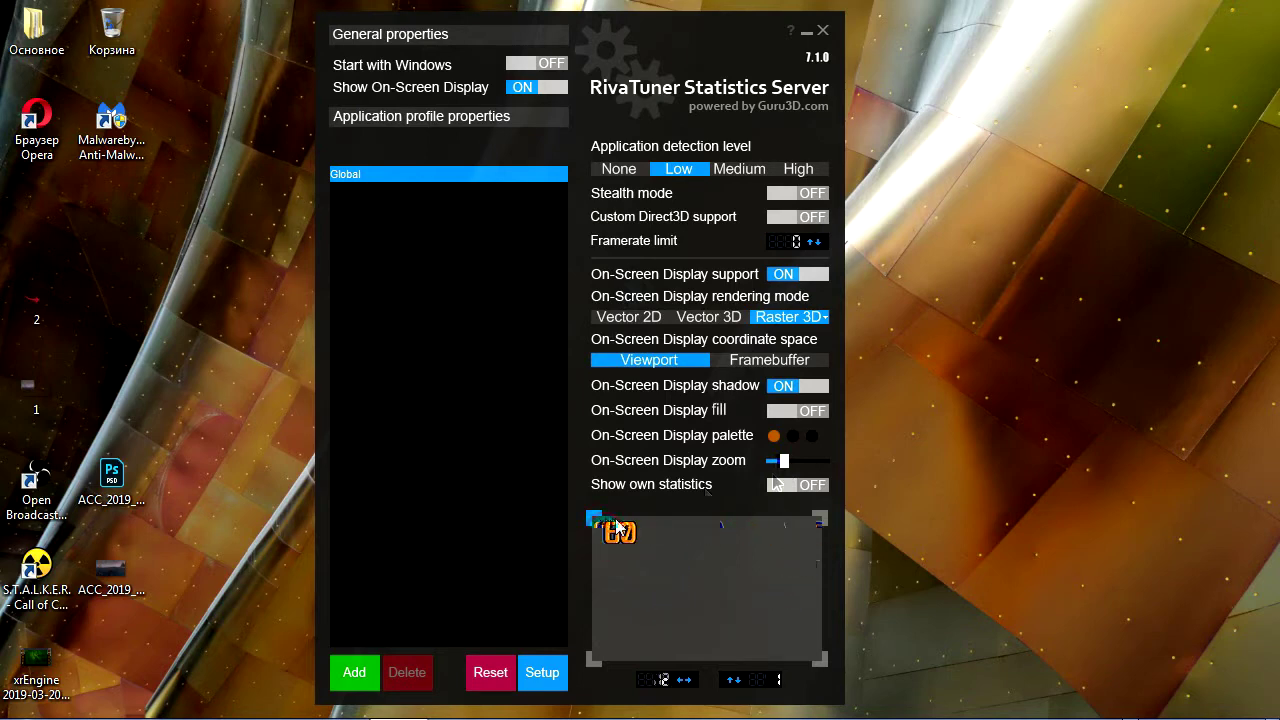
pyautogui.moveTo(784, 462); pyautogui.dragTo(783, 470)
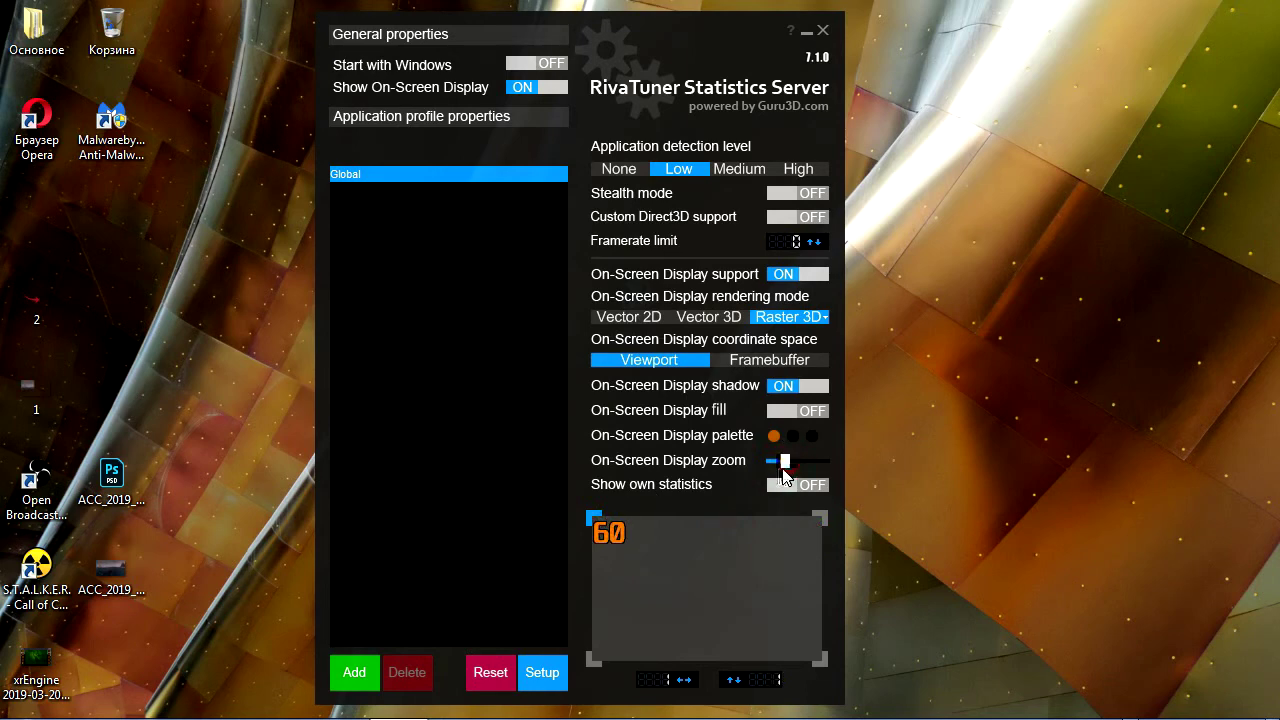
pyautogui.click(806, 35)
pyautogui.click(915, 339)
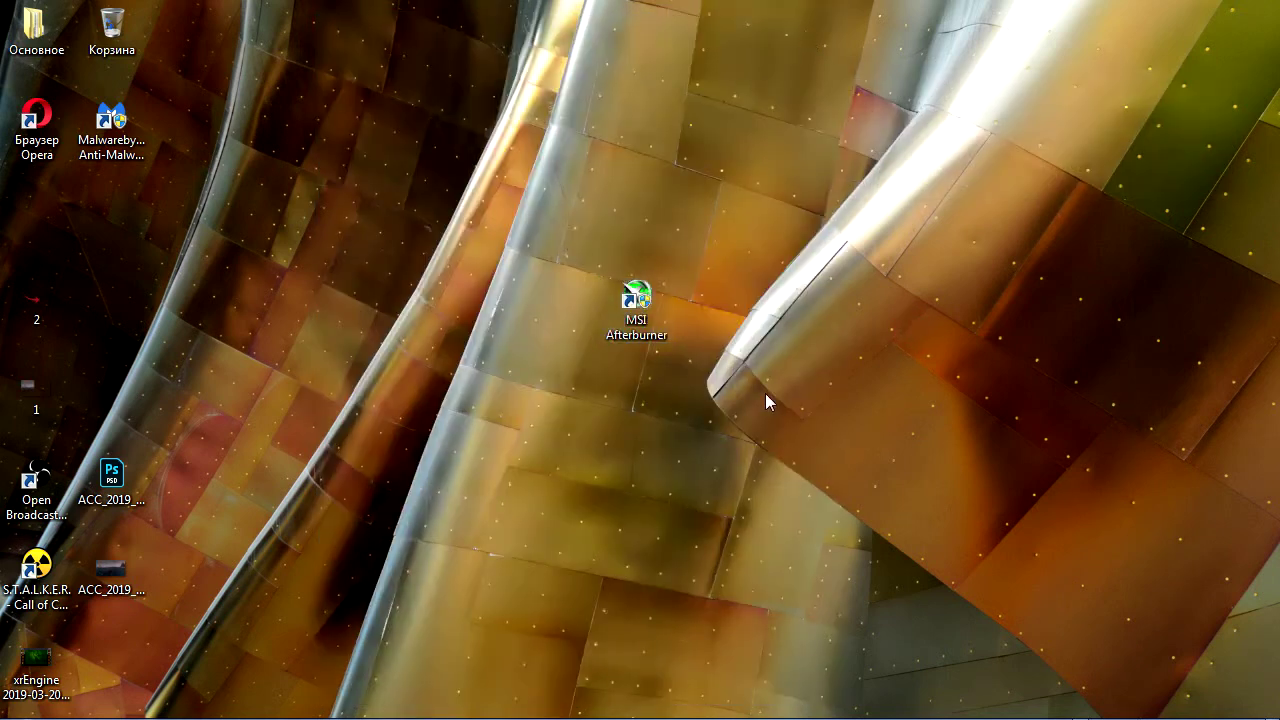